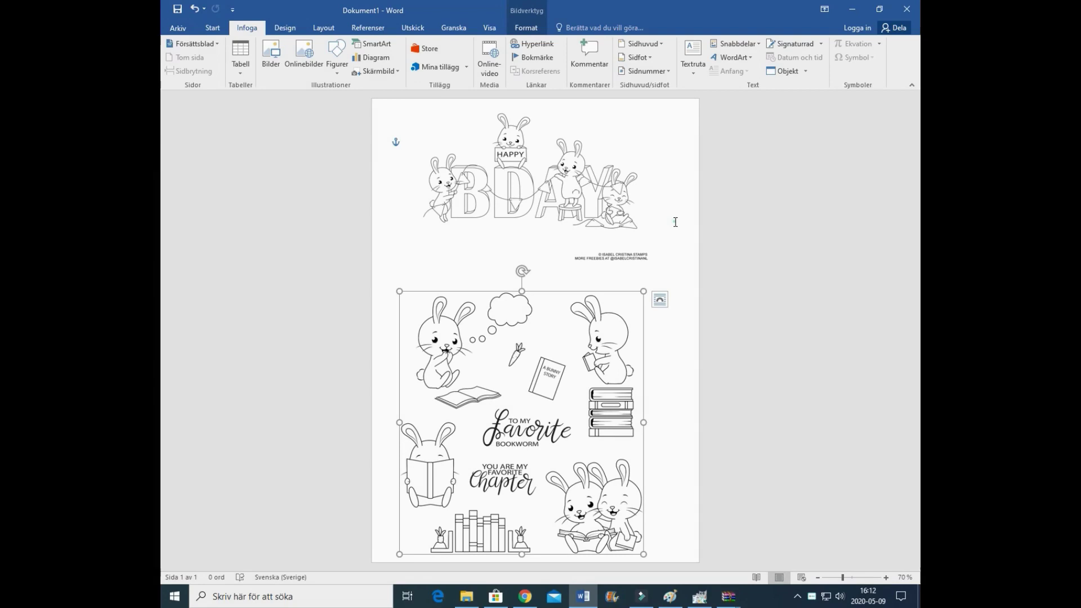
Check the page in print preview, then move the BDAY bunny image down and right.
left_click(675, 221)
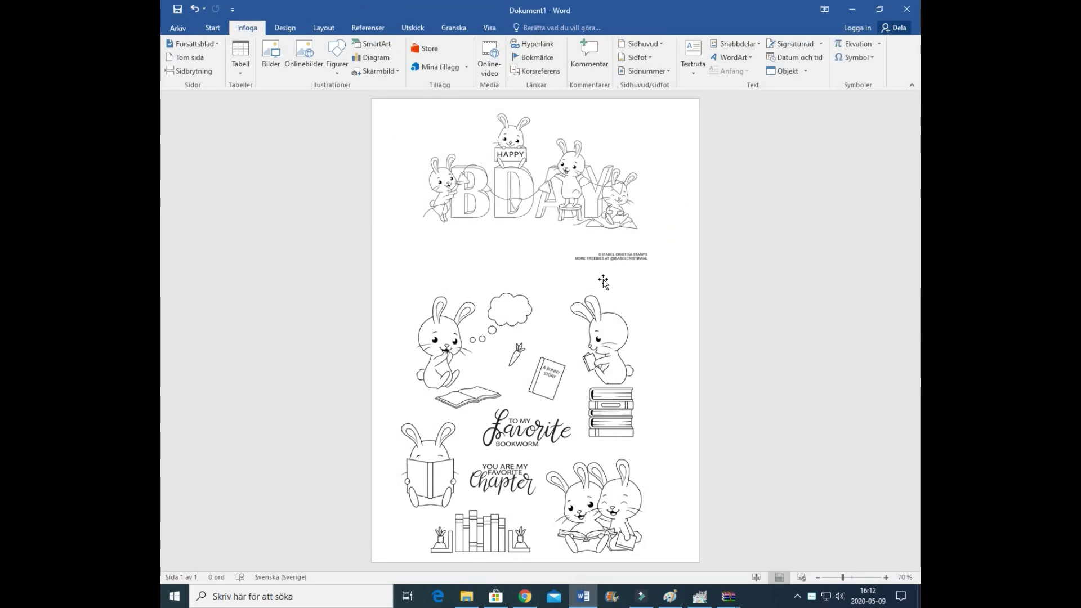
left_click(177, 28)
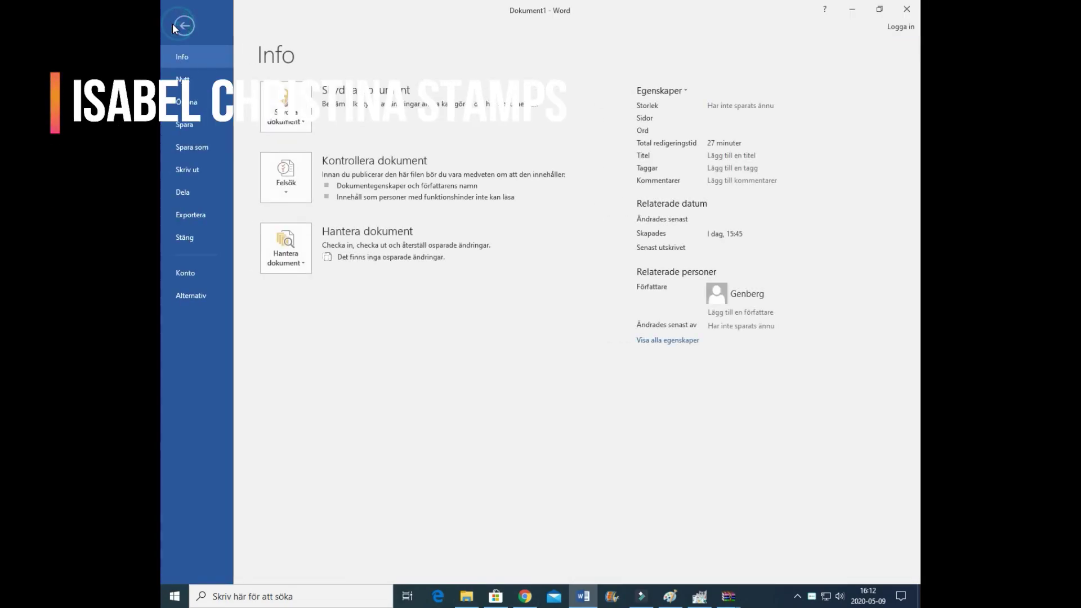
left_click(203, 170)
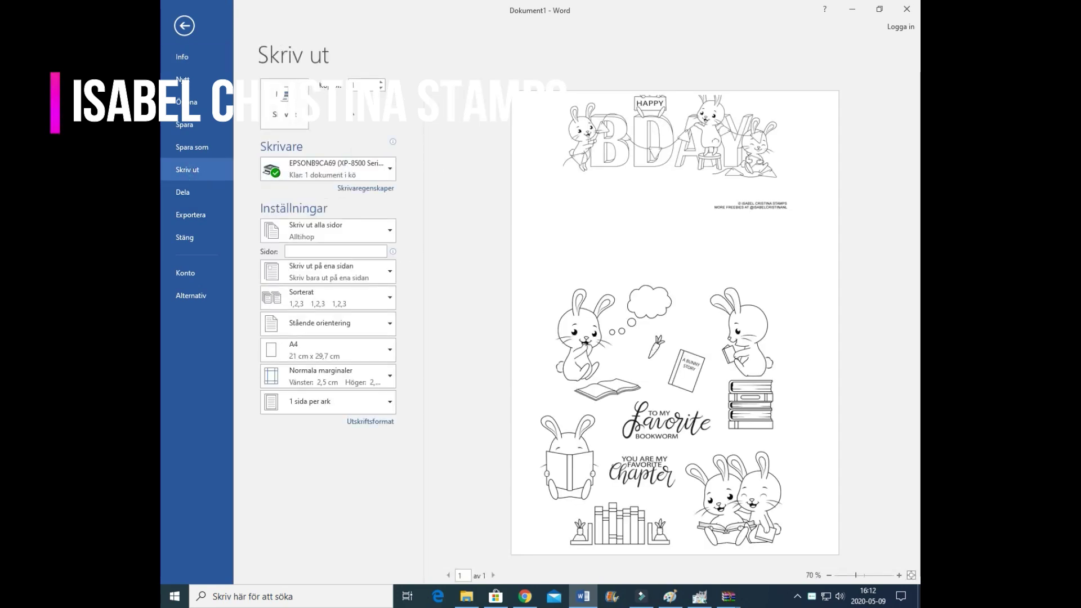
left_click(185, 26)
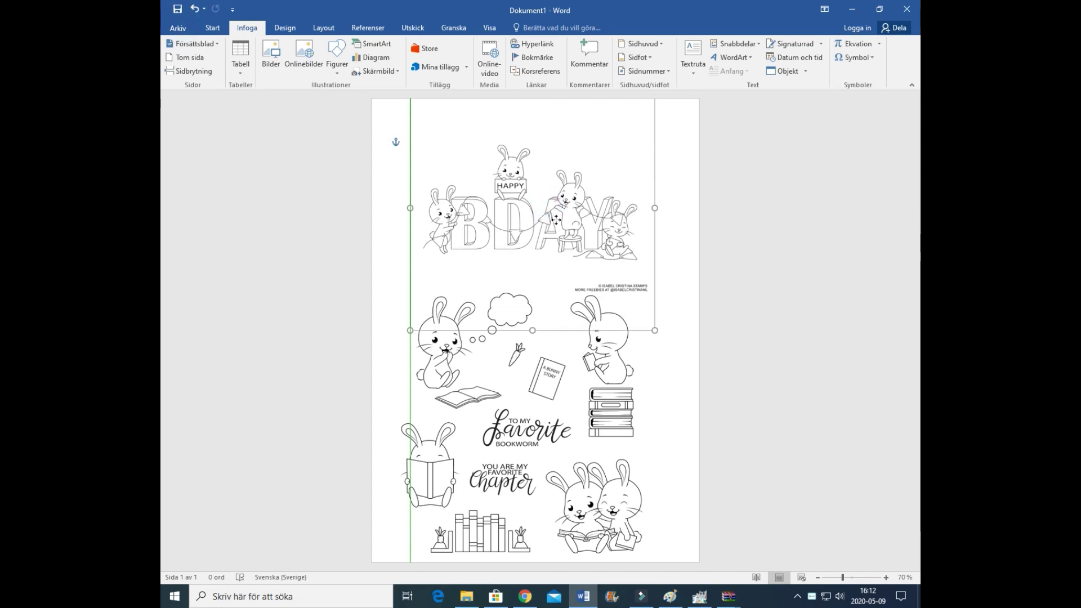
mouse_move(548, 189)
left_mouse_down()
mouse_move(557, 220)
mouse_move(588, 196)
left_mouse_up()
left_click(584, 401)
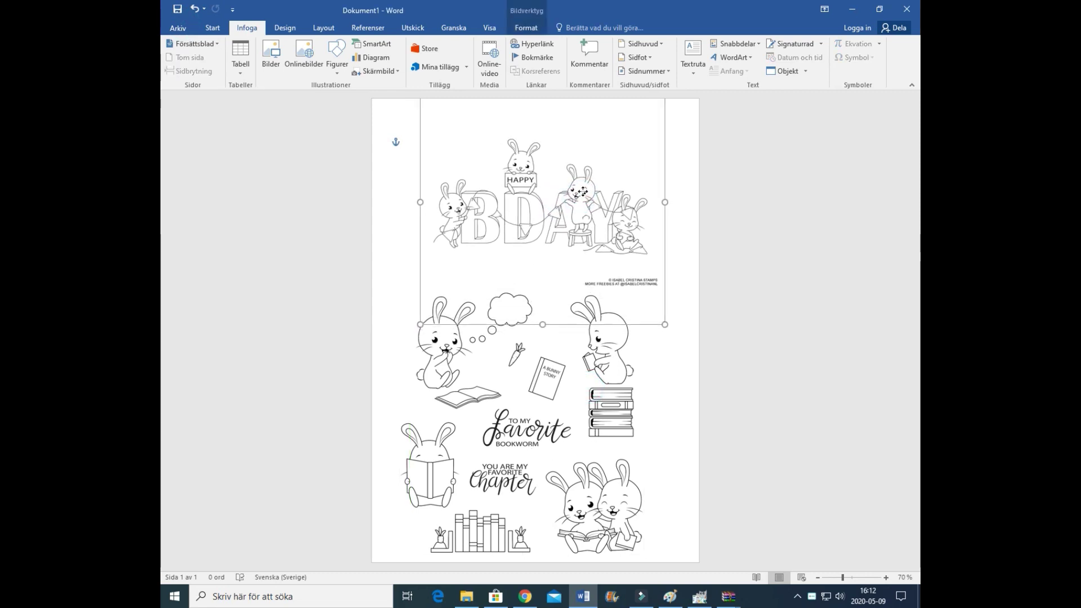
Change the print paper size from A4 to Letter.
left_click(178, 28)
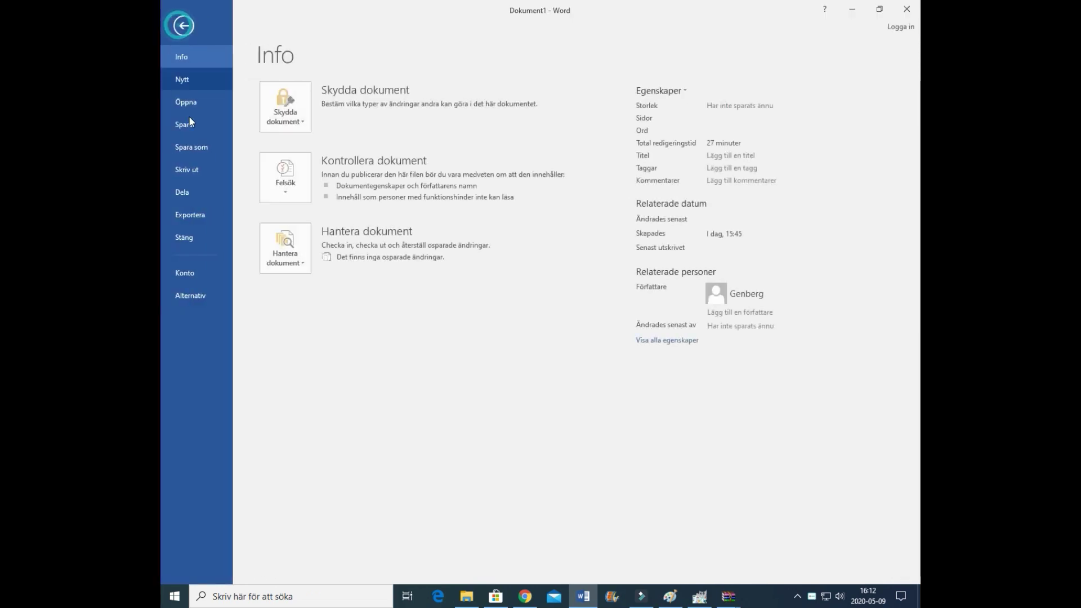
left_click(205, 167)
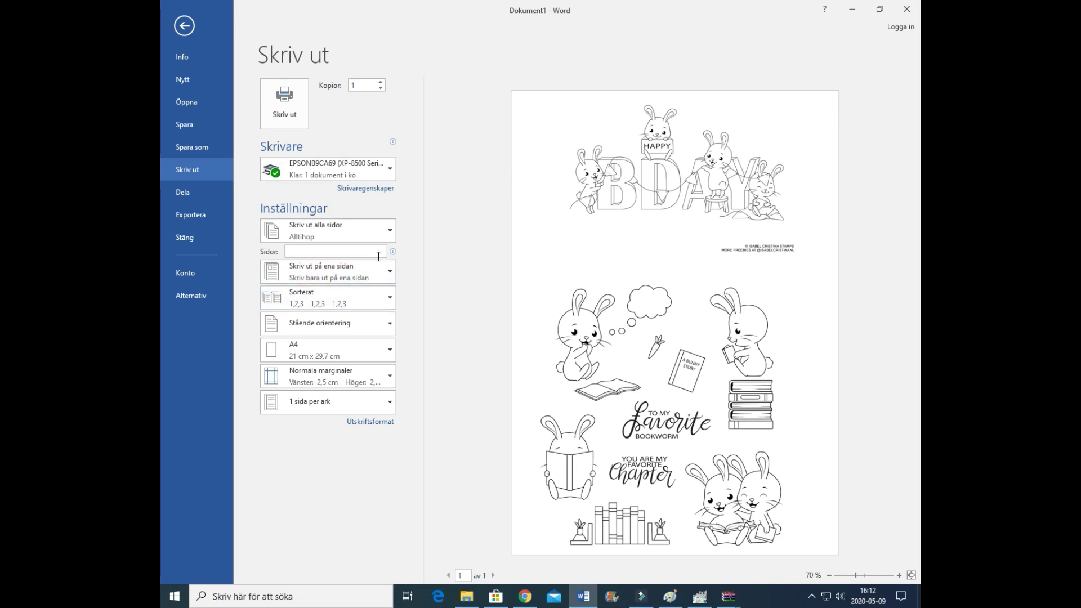
left_click(391, 349)
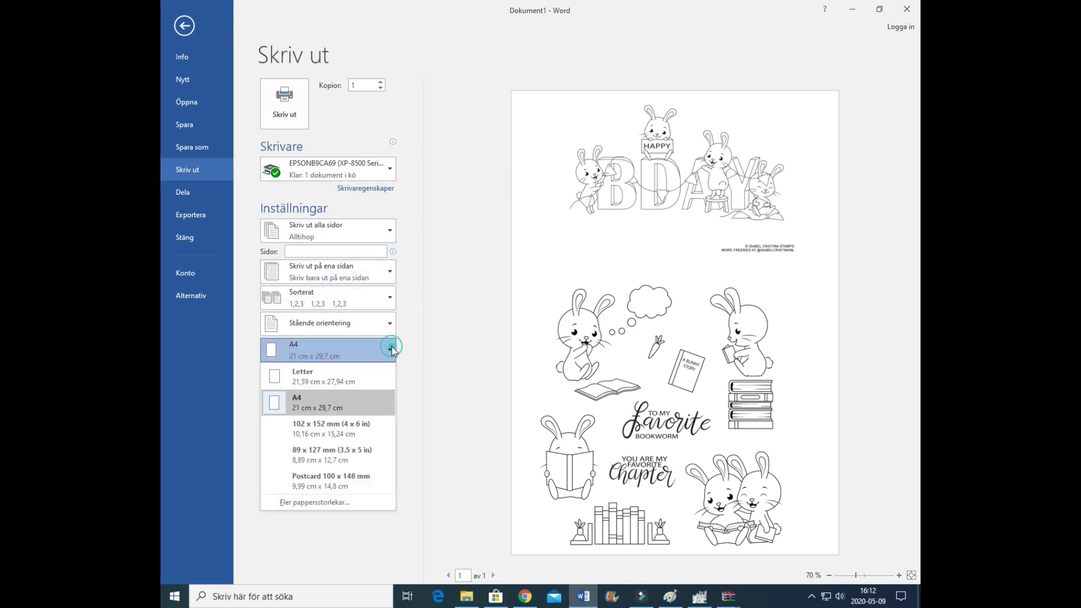
left_click(335, 378)
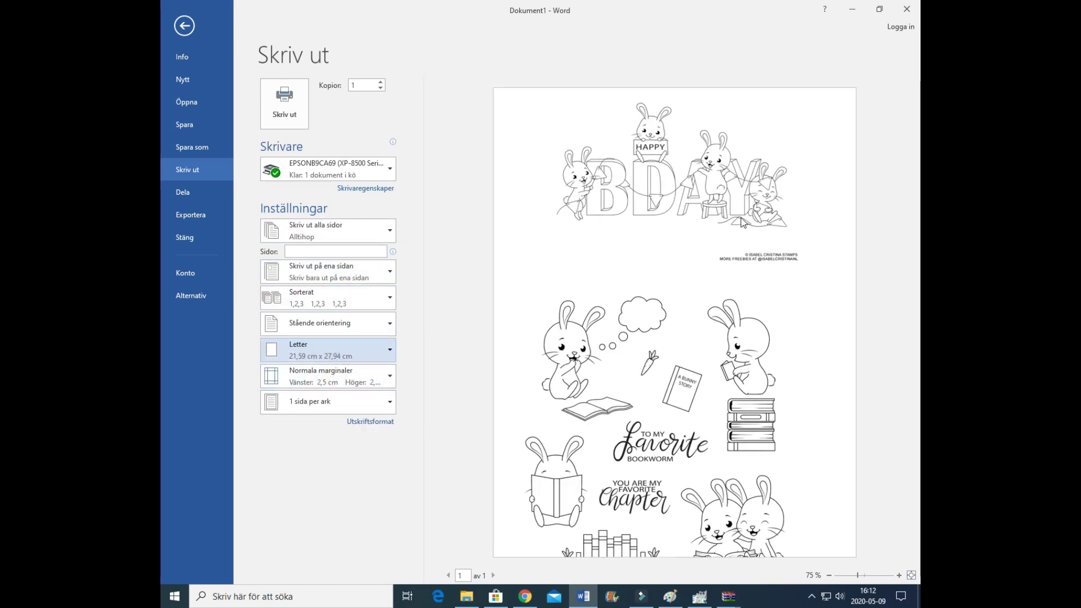
Shrink the bookworm bunny image slightly and position it just below the BDAY image.
left_click(184, 26)
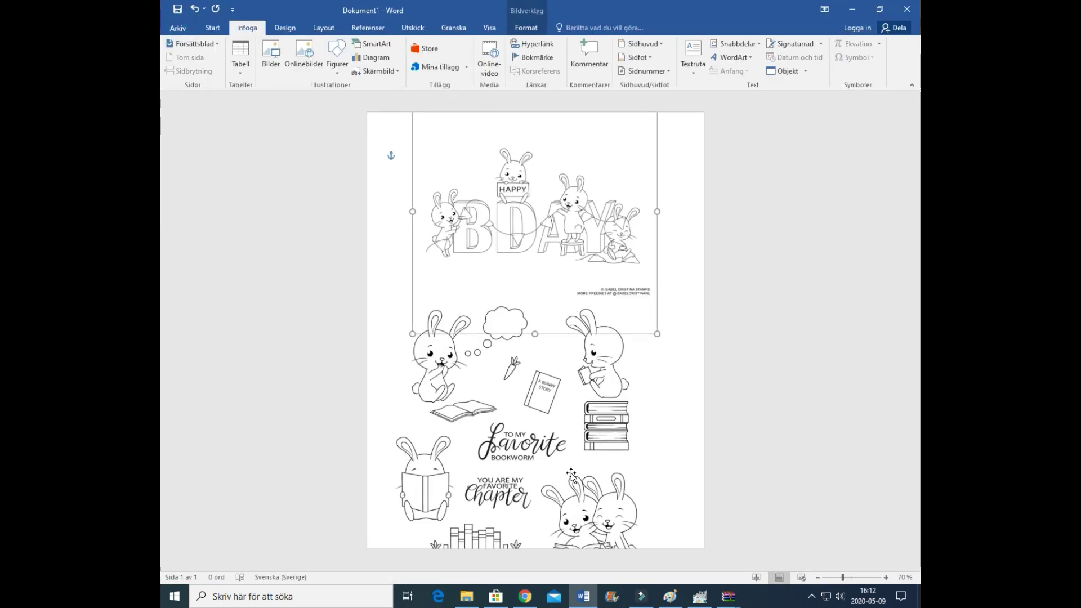
left_click(563, 468)
left_click_drag(605, 503, 603, 460)
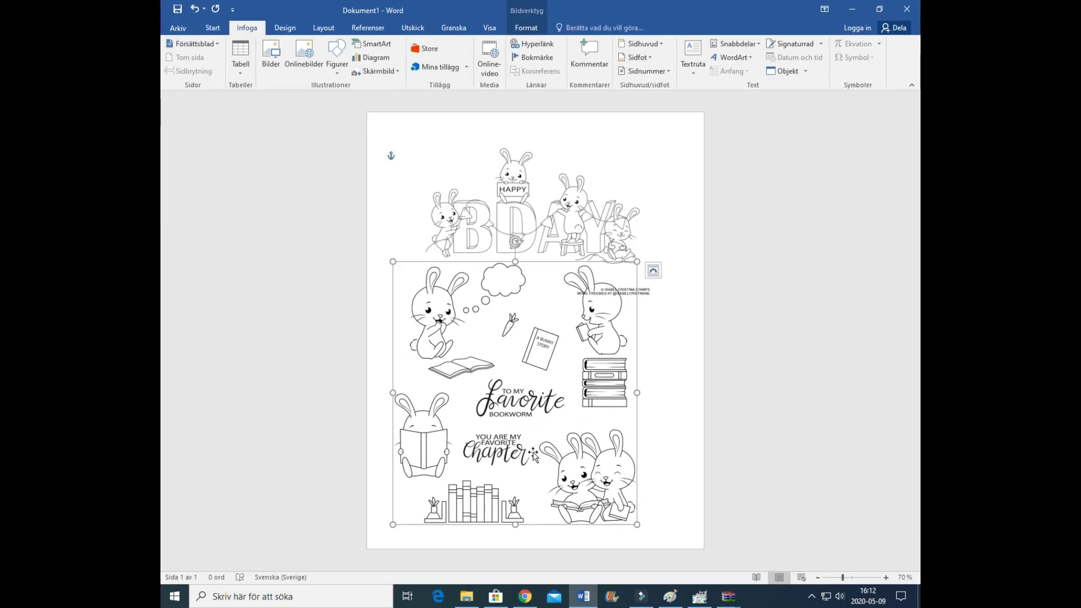
left_click_drag(626, 511, 597, 494)
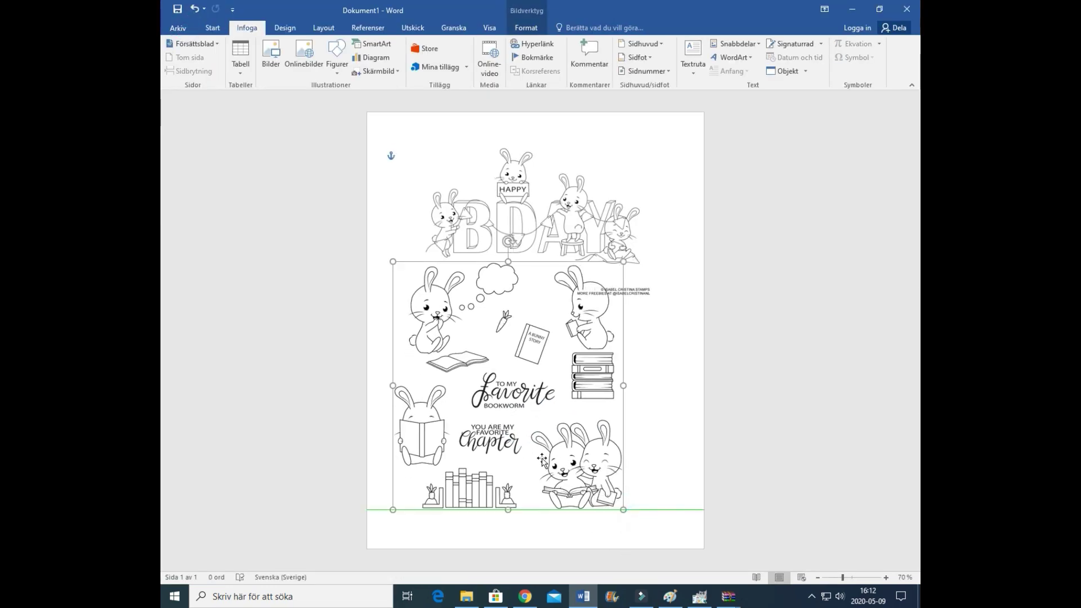
left_click_drag(460, 370, 468, 405)
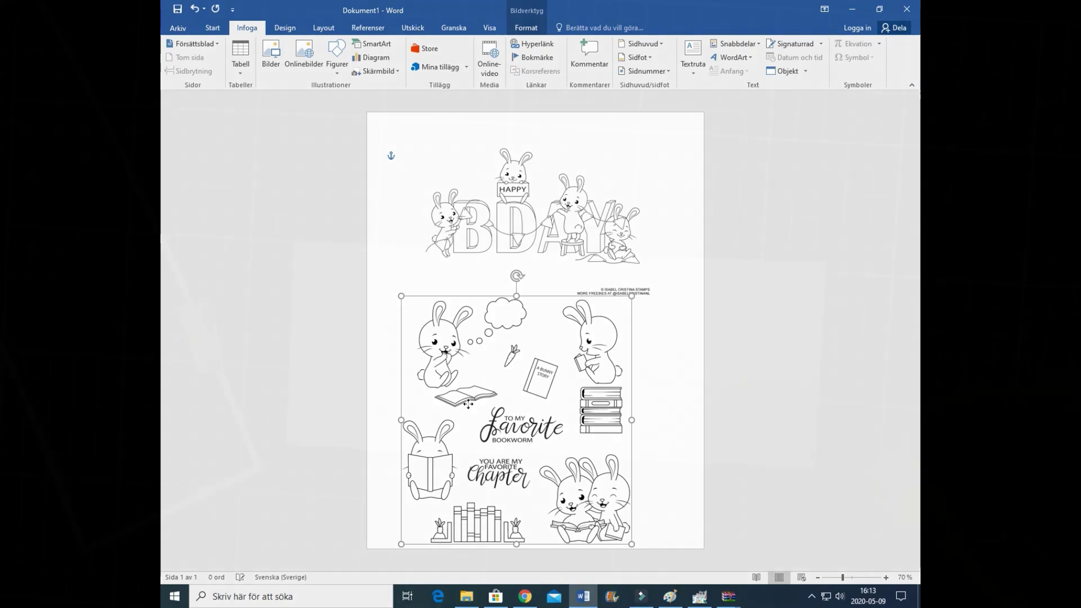